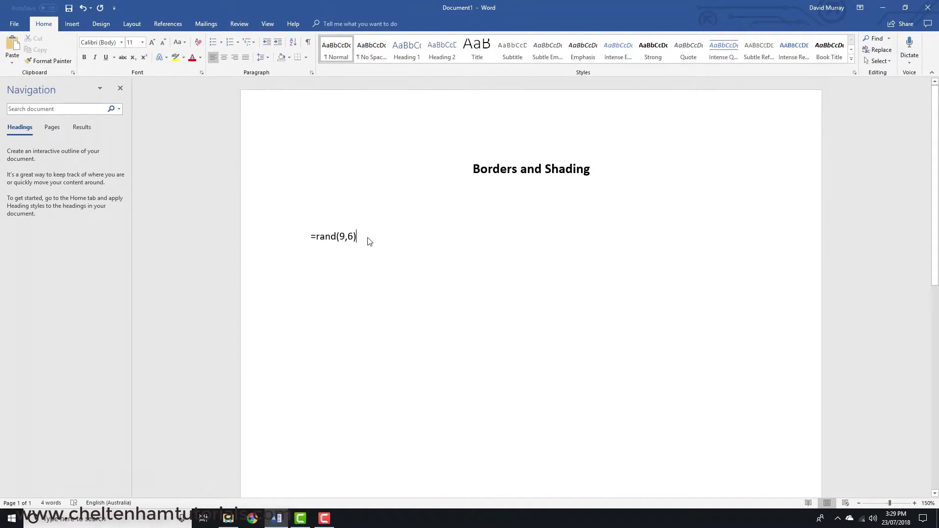
Expand =rand(9,6) into nine sample paragraphs and return to the top of the page
{"action": "key", "text": "Return"}
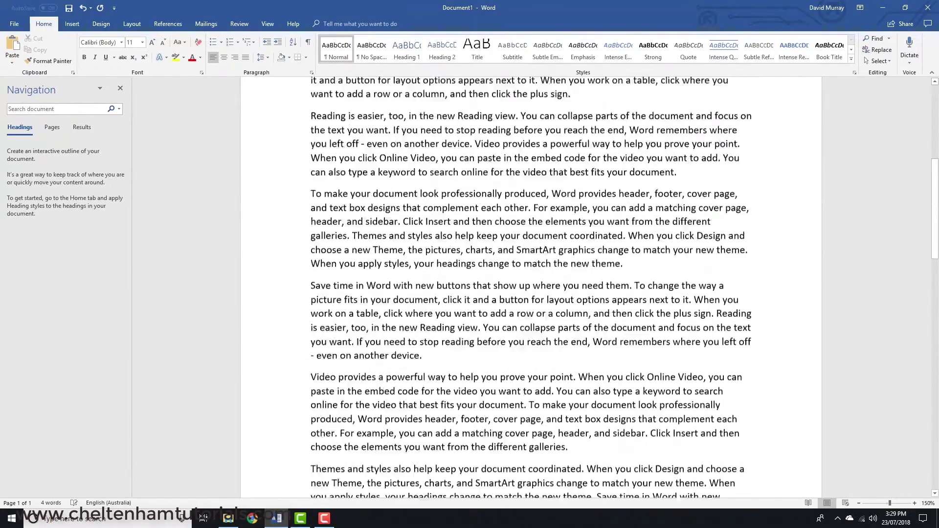
{"action": "scroll", "coordinate": [400, 288], "scroll_direction": "up", "scroll_amount": 10}
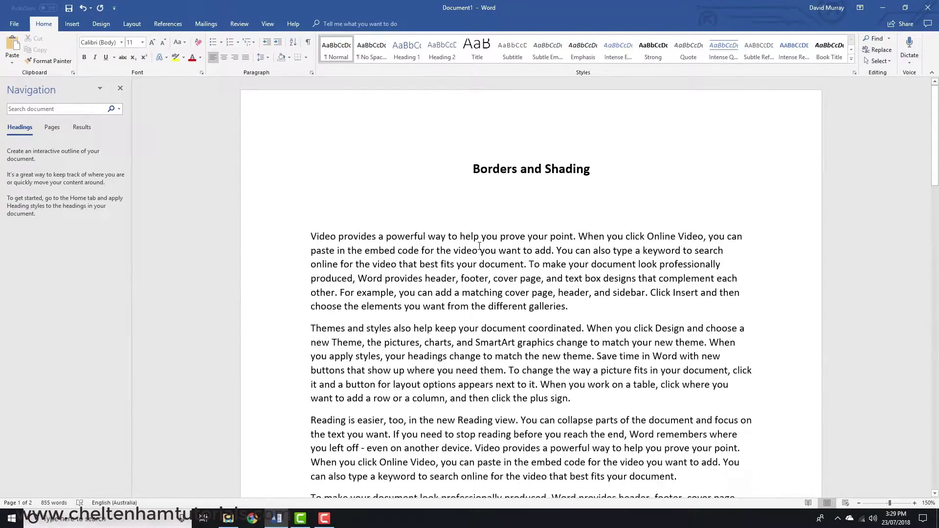
Apply All Borders to the first sample paragraph so it sits in a box
{"action": "left_click", "coordinate": [497, 265]}
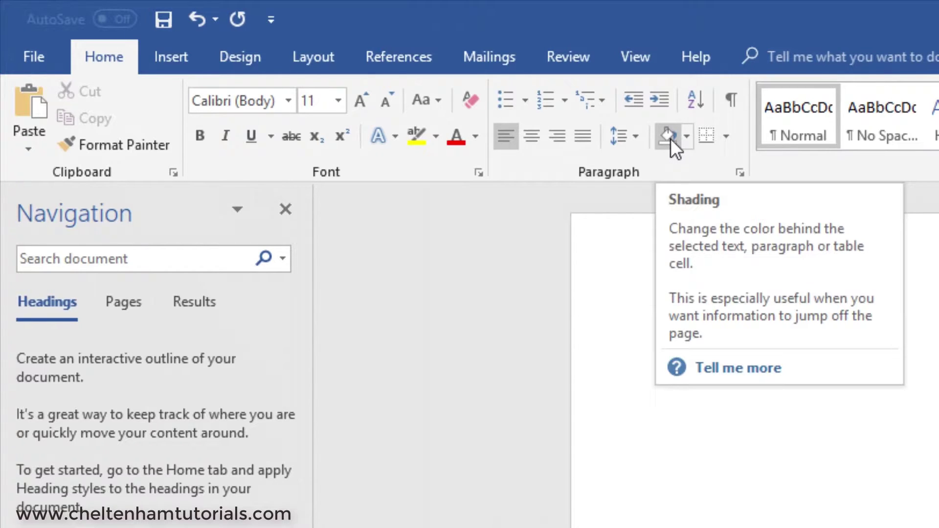
{"action": "left_click", "coordinate": [727, 139]}
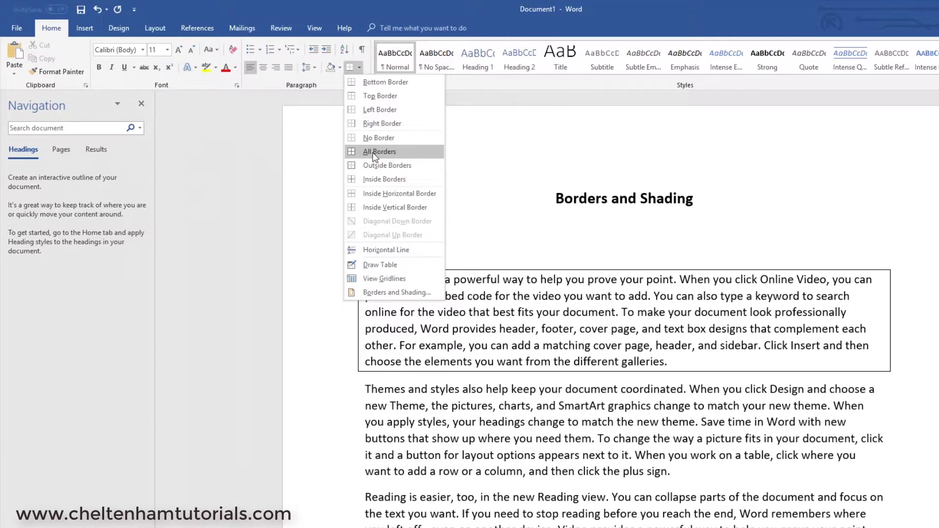
{"action": "left_click", "coordinate": [375, 152]}
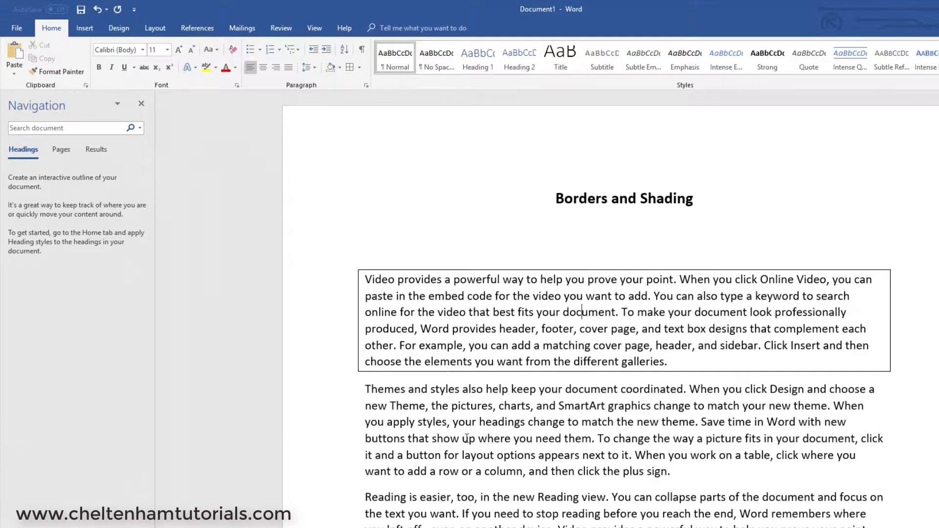
{"action": "scroll", "coordinate": [490, 416], "scroll_direction": "down", "scroll_amount": 2}
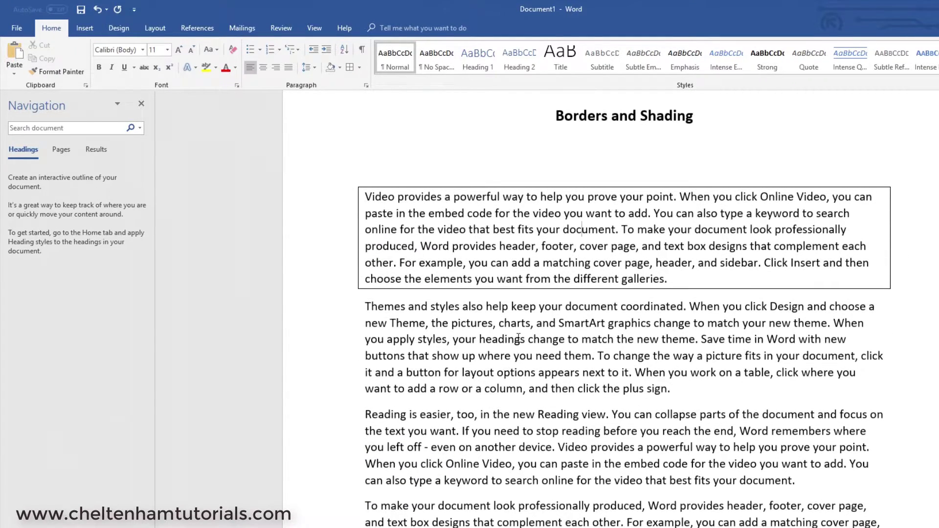
Add a top border line above the Themes paragraph
{"action": "left_click", "coordinate": [520, 339]}
{"action": "left_click", "coordinate": [361, 68]}
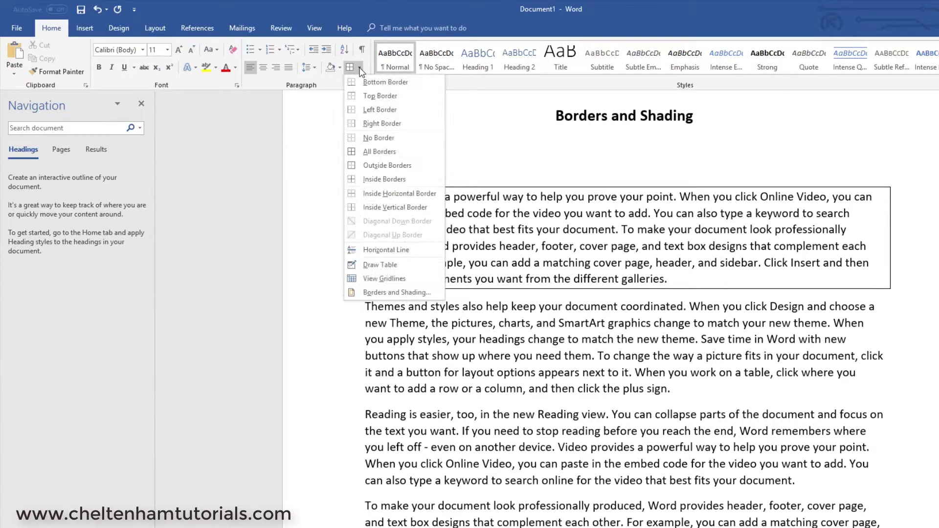
{"action": "left_click", "coordinate": [374, 97]}
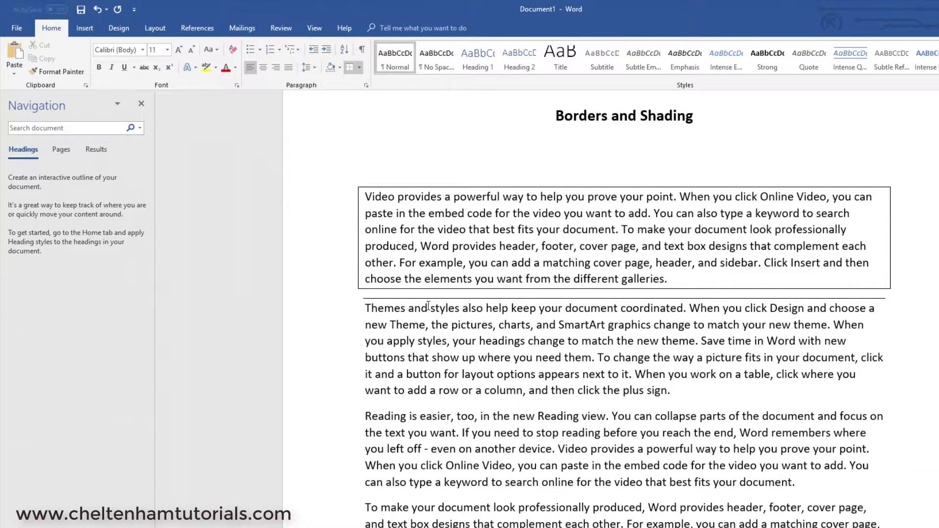
Apply a different single border option to the Themes paragraph, leaving the text unbordered
{"action": "left_click", "coordinate": [499, 326]}
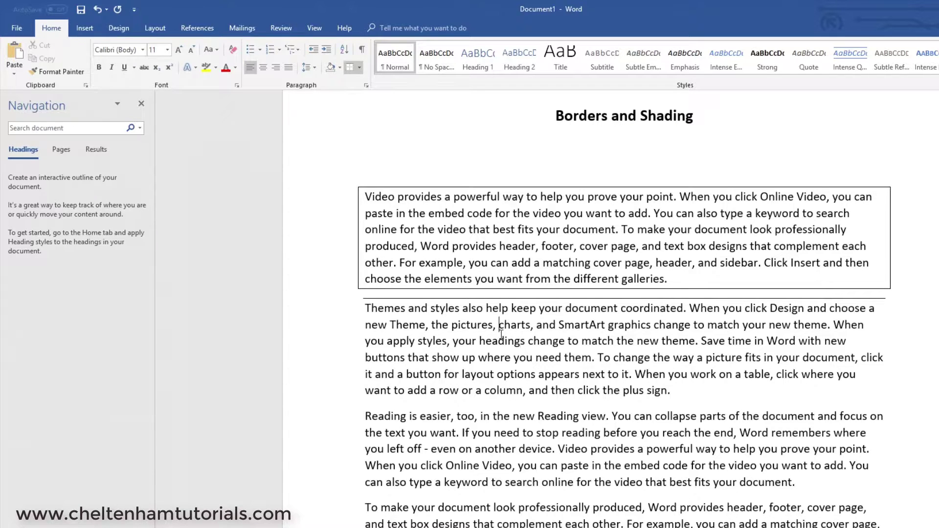
{"action": "left_click", "coordinate": [360, 68]}
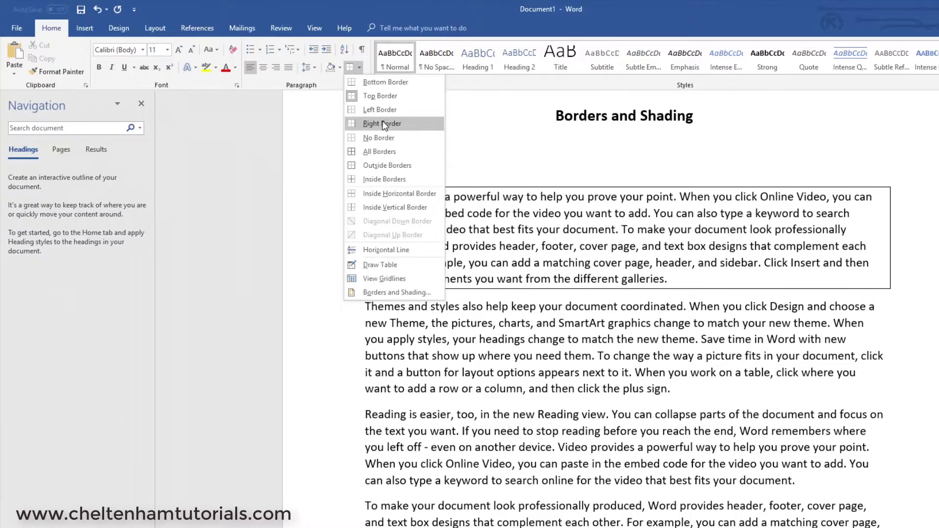
{"action": "left_click", "coordinate": [382, 82]}
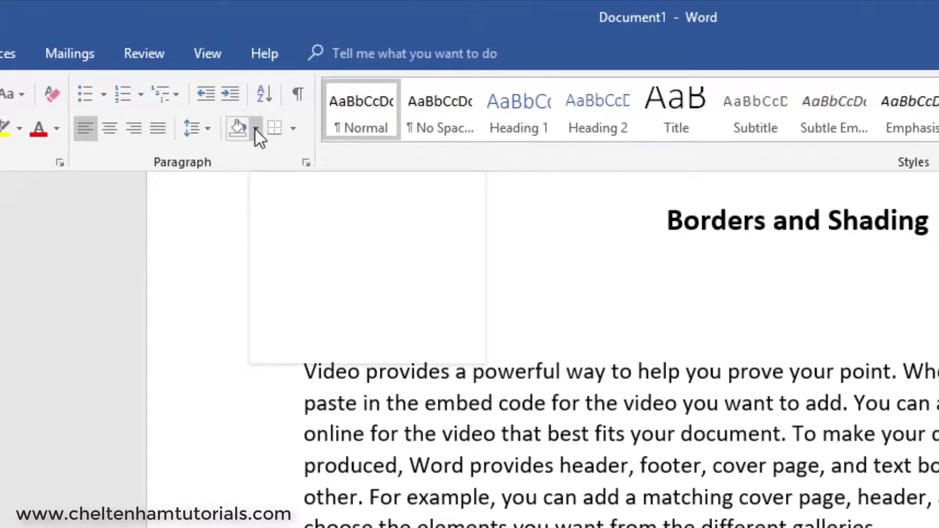
Trial a light green shading on the first paragraph
{"action": "left_click", "coordinate": [255, 128]}
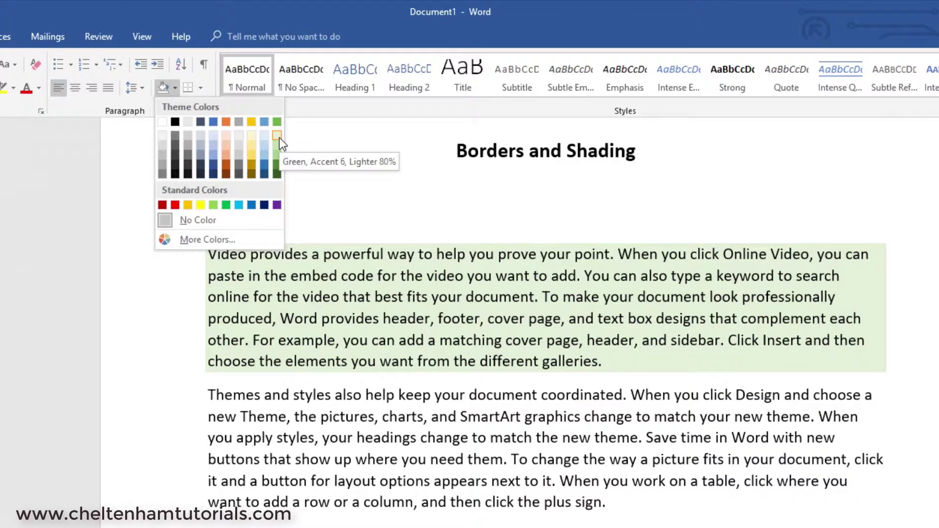
{"action": "left_click", "coordinate": [280, 146]}
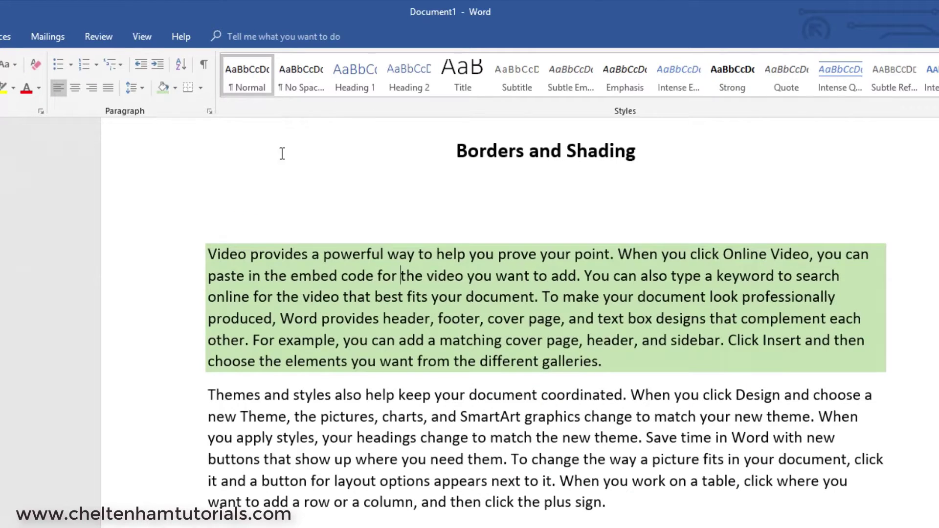
{"action": "left_click", "coordinate": [340, 417]}
{"action": "left_click", "coordinate": [338, 276]}
Replace the green with a pale blue-grey theme shading on the first paragraph
{"action": "left_click", "coordinate": [202, 88]}
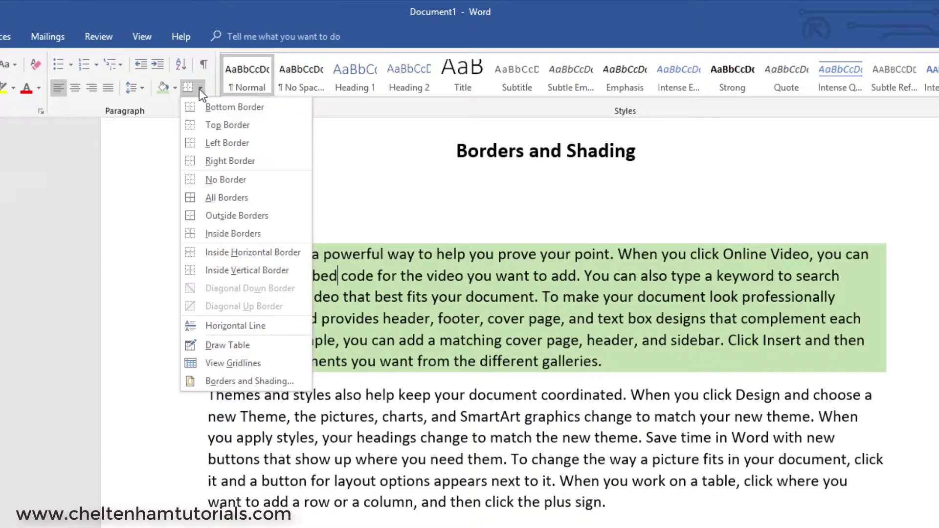
{"action": "left_click", "coordinate": [175, 88]}
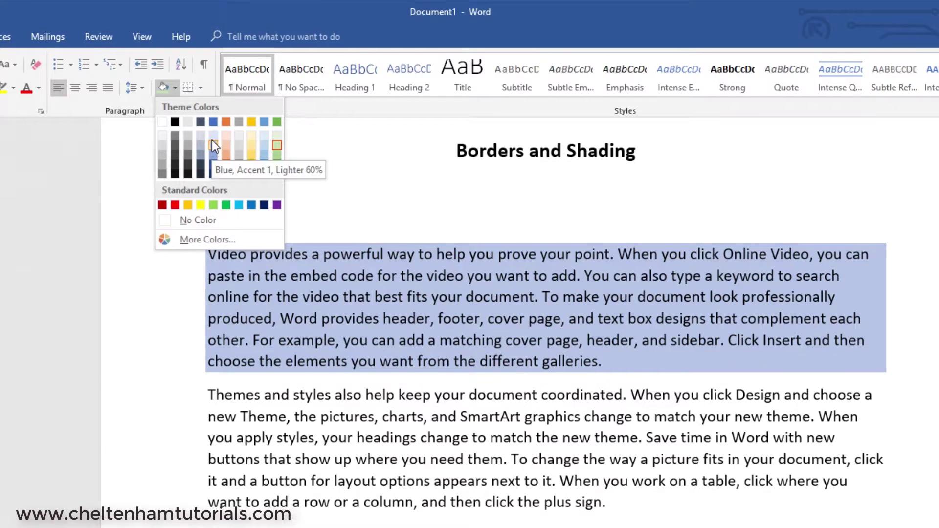
{"action": "left_click", "coordinate": [212, 137]}
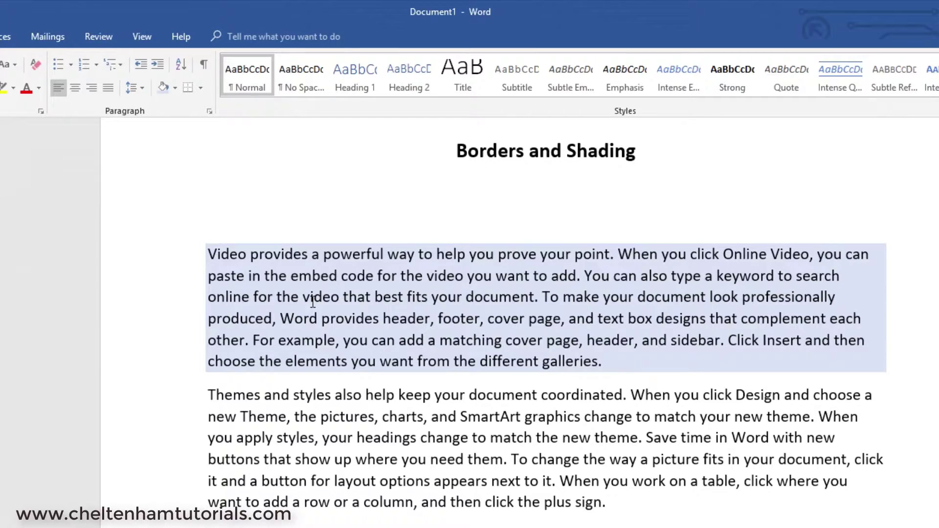
Shade the first paragraph solid Black, Text 1
{"action": "left_click", "coordinate": [176, 86]}
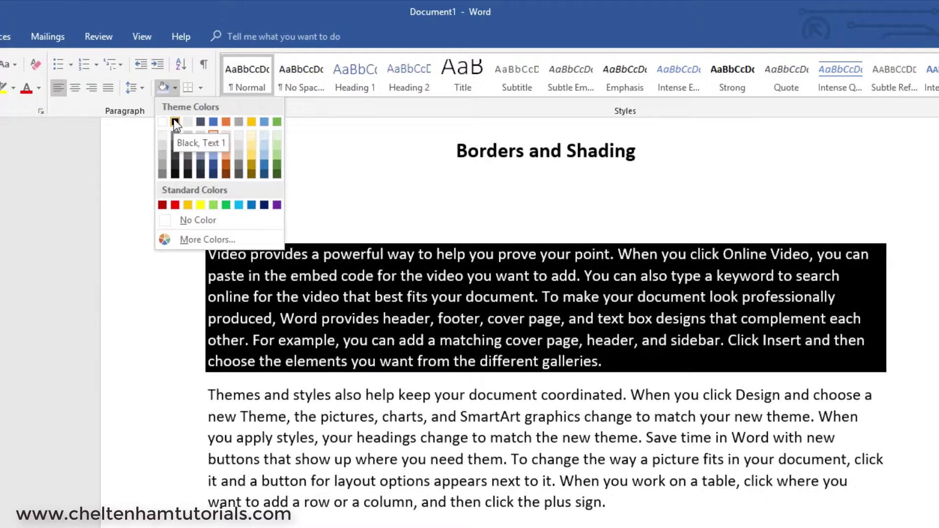
{"action": "left_click", "coordinate": [175, 121]}
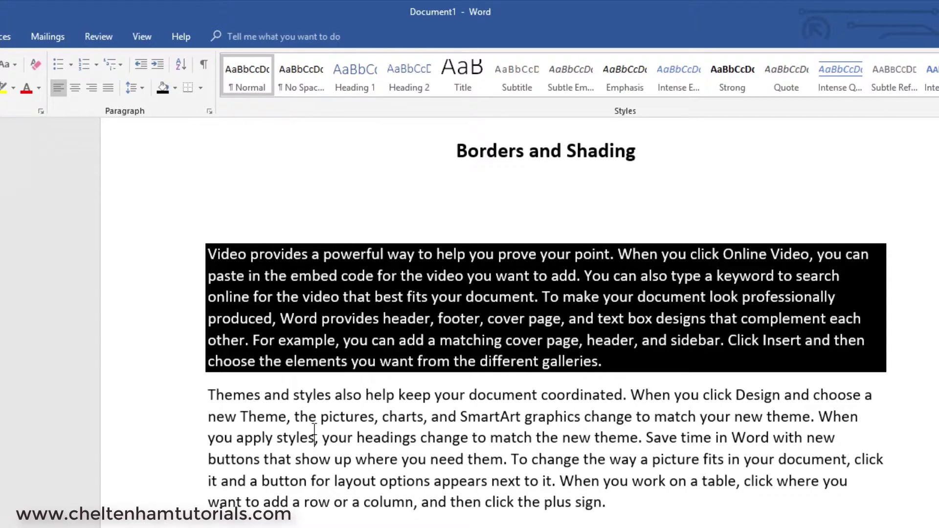
{"action": "scroll", "coordinate": [315, 431], "scroll_direction": "down", "scroll_amount": 4}
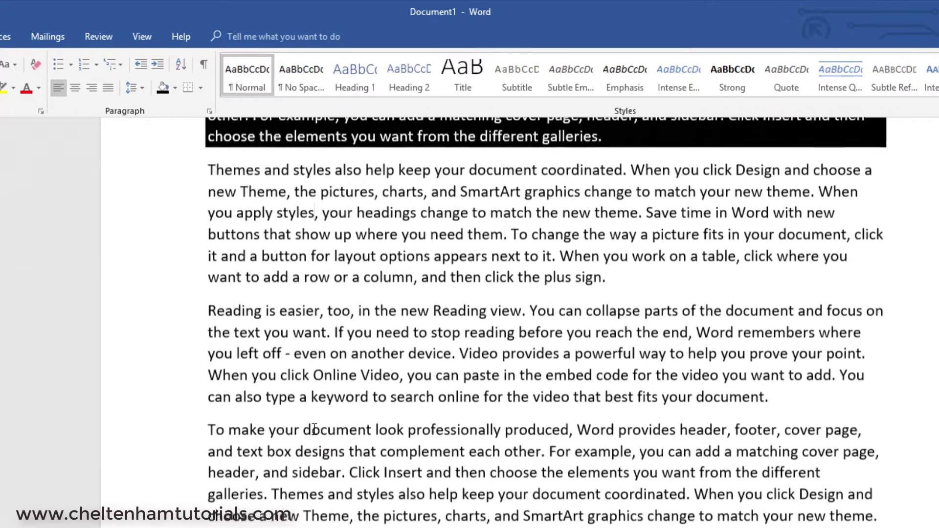
{"action": "scroll", "coordinate": [315, 431], "scroll_direction": "up", "scroll_amount": 5}
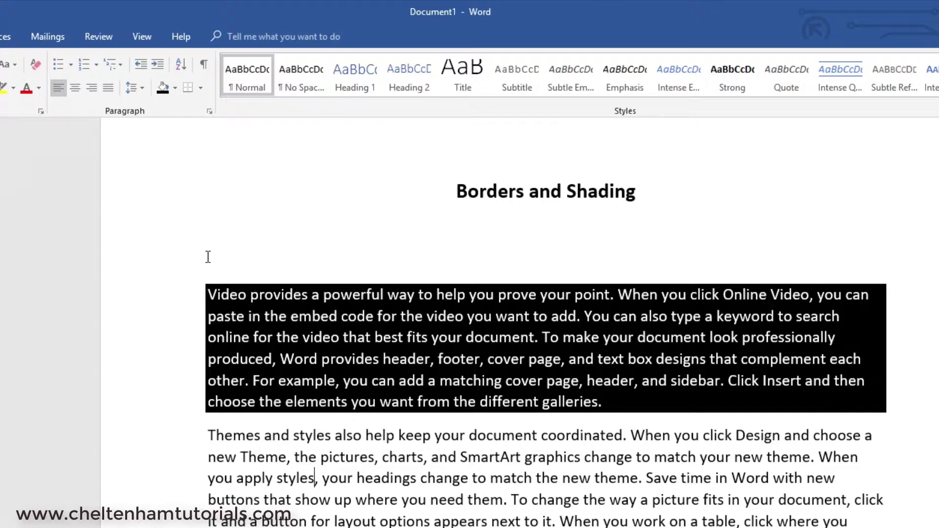
Undo three times to strip all shading from the first paragraph
{"action": "key", "text": "ctrl+z"}
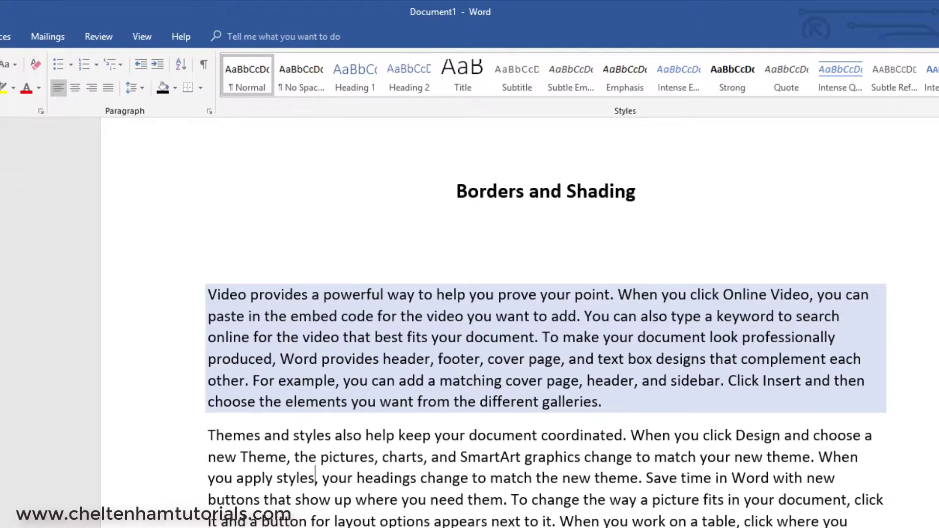
{"action": "key", "text": "ctrl+z"}
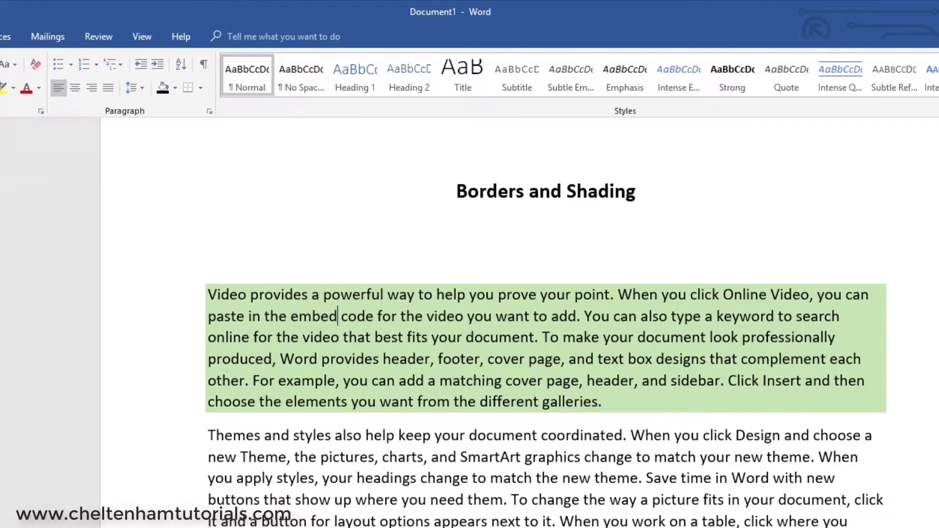
{"action": "key", "text": "ctrl+z"}
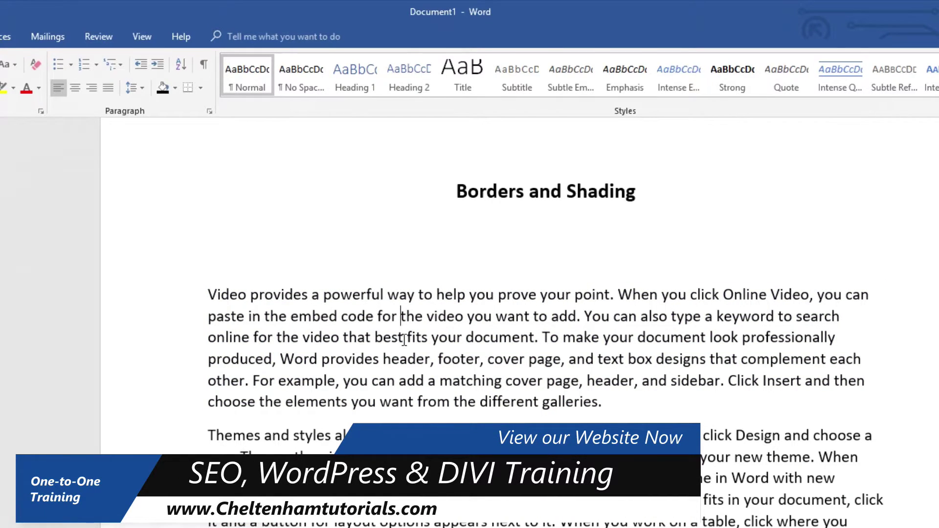
Give the first paragraph a box border and light orange shading
{"action": "left_click", "coordinate": [463, 321]}
{"action": "left_click", "coordinate": [202, 90]}
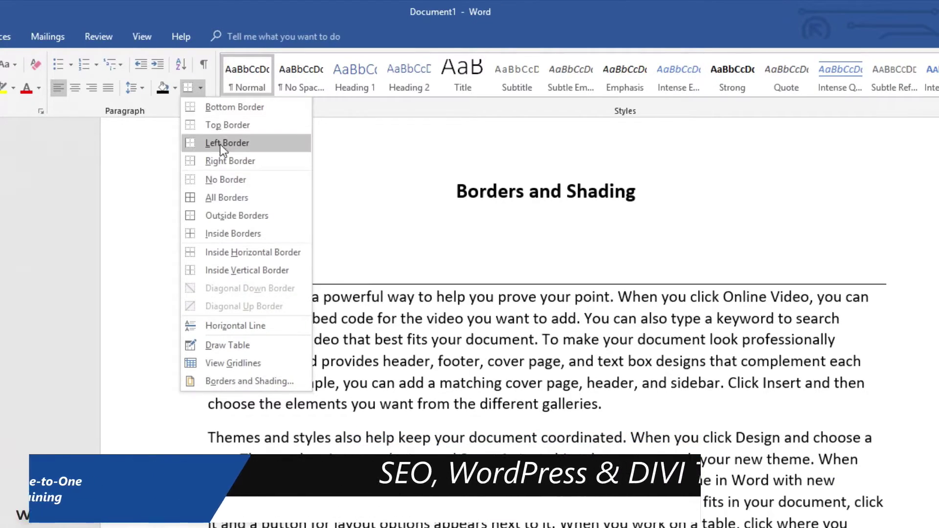
{"action": "left_click", "coordinate": [231, 198]}
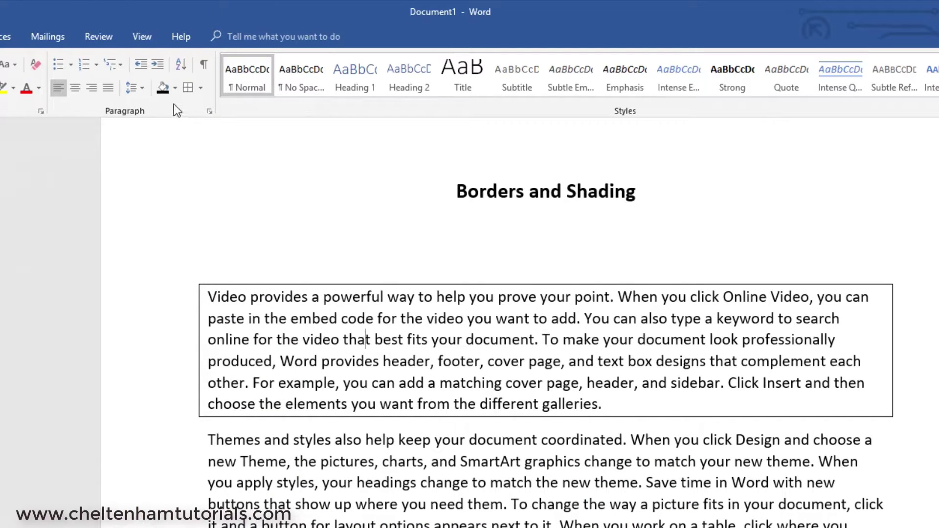
{"action": "left_click", "coordinate": [175, 90]}
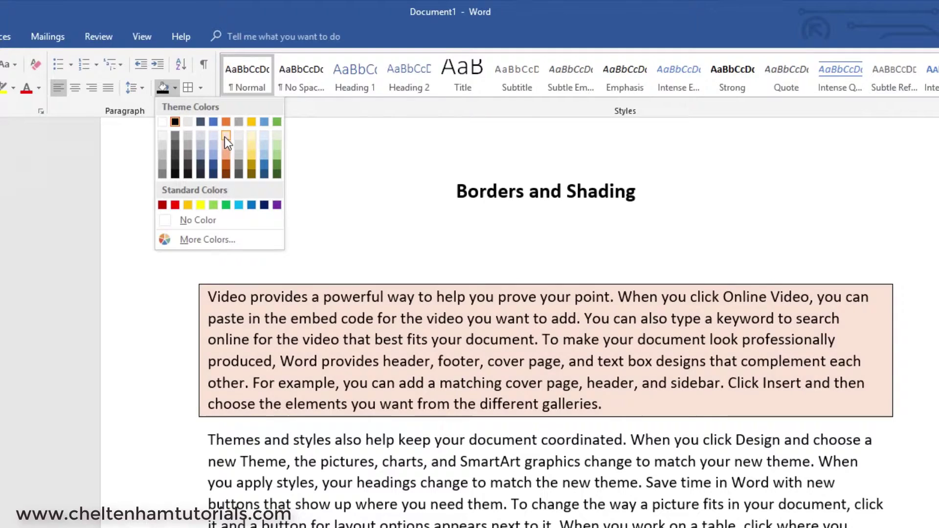
{"action": "left_click", "coordinate": [226, 145]}
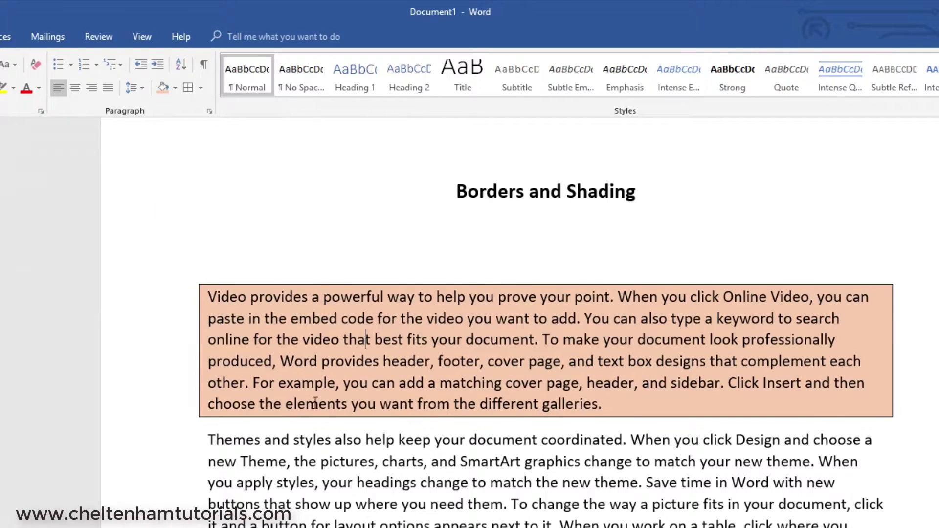
Undo the first paragraph's orange shading and box border
{"action": "left_click", "coordinate": [341, 464]}
{"action": "left_click", "coordinate": [370, 353]}
{"action": "key", "text": "ctrl+z"}
{"action": "key", "text": "ctrl+z"}
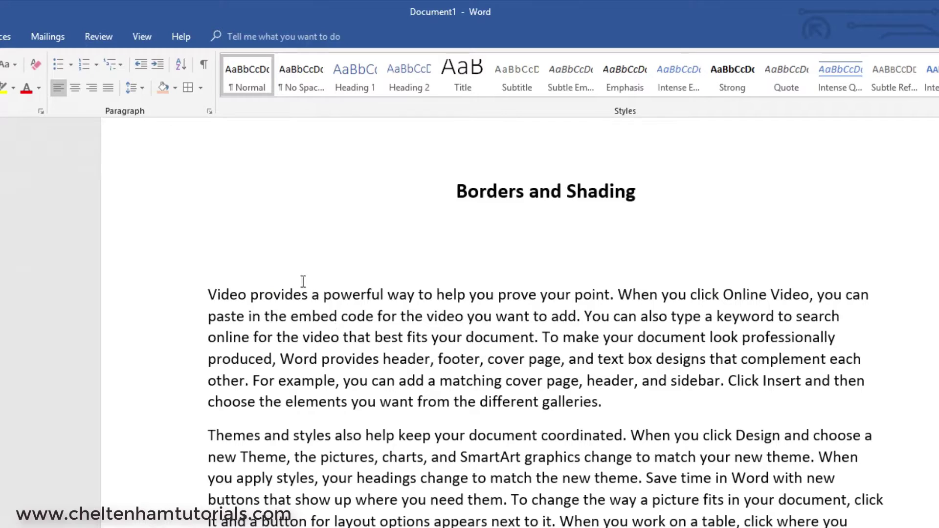
Shade the first paragraph with a custom lavender, RGB 210, 175, 245, via More Colors
{"action": "left_click", "coordinate": [175, 88]}
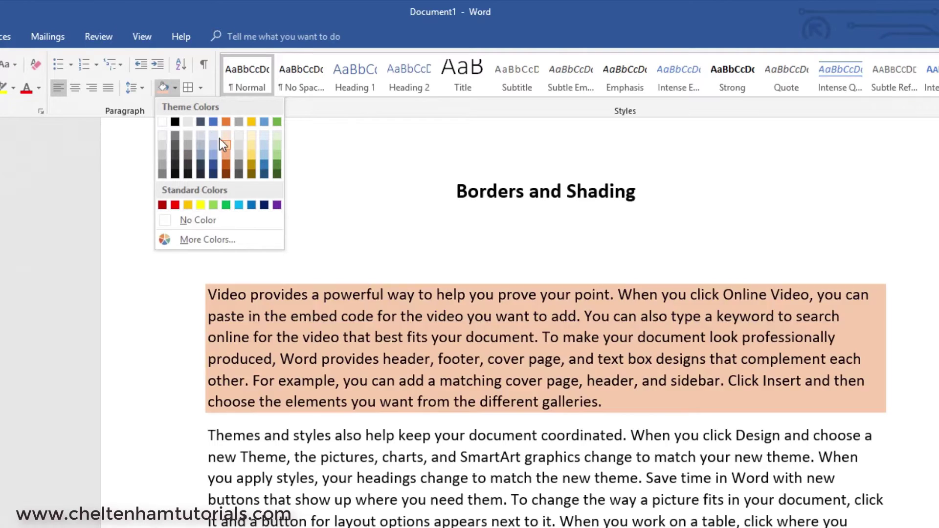
{"action": "left_click", "coordinate": [216, 239]}
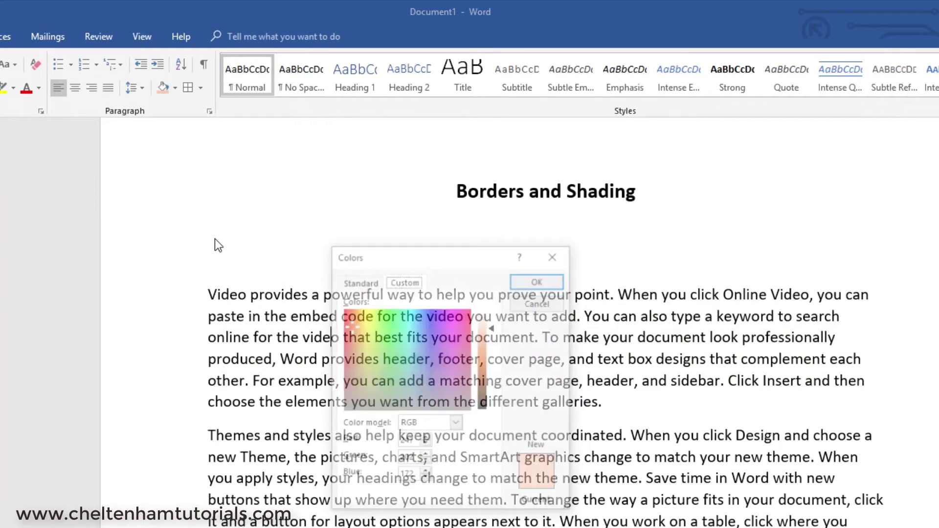
{"action": "mouse_move", "coordinate": [425, 326]}
{"action": "left_mouse_down"}
{"action": "mouse_move", "coordinate": [411, 319]}
{"action": "mouse_move", "coordinate": [439, 328]}
{"action": "left_mouse_up"}
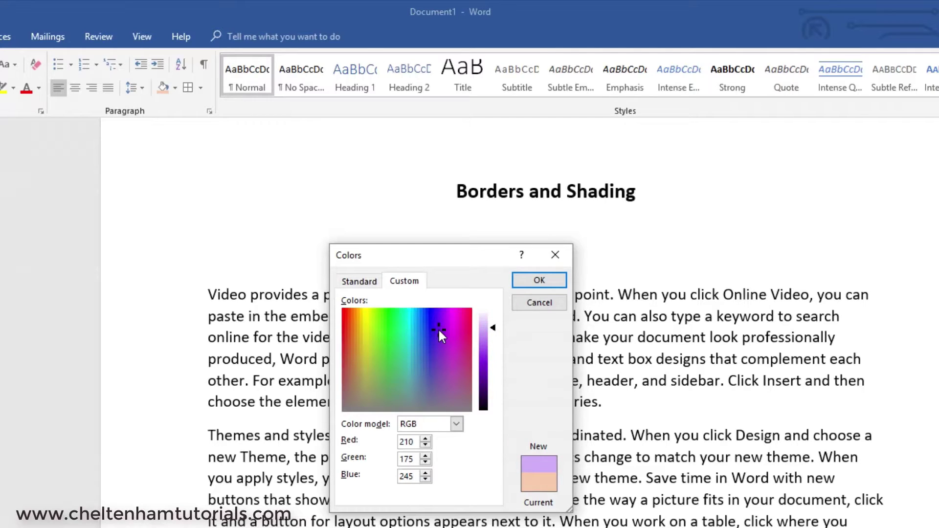
{"action": "left_click", "coordinate": [538, 281]}
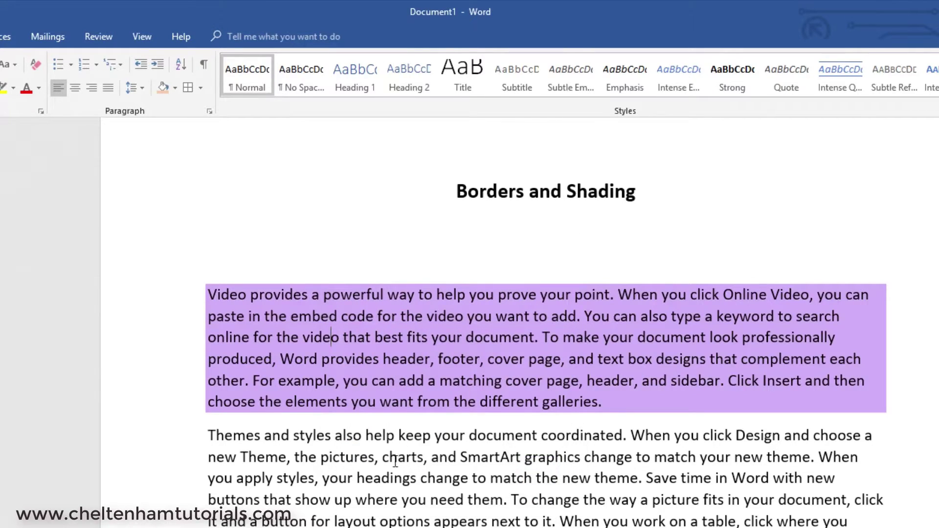
{"action": "left_click", "coordinate": [382, 333]}
In Borders and Shading, give the purple paragraph a Box border, 6 pt wide, red
{"action": "left_click", "coordinate": [203, 88]}
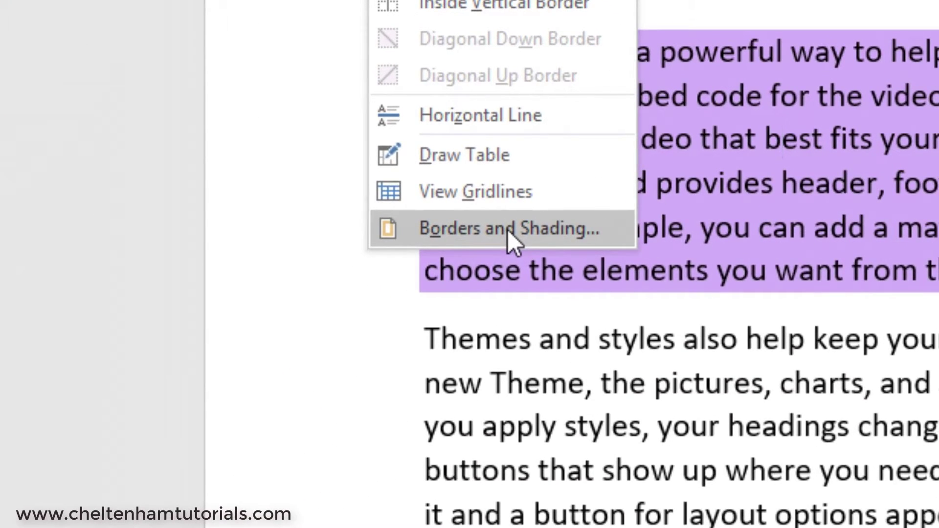
{"action": "left_click", "coordinate": [508, 230]}
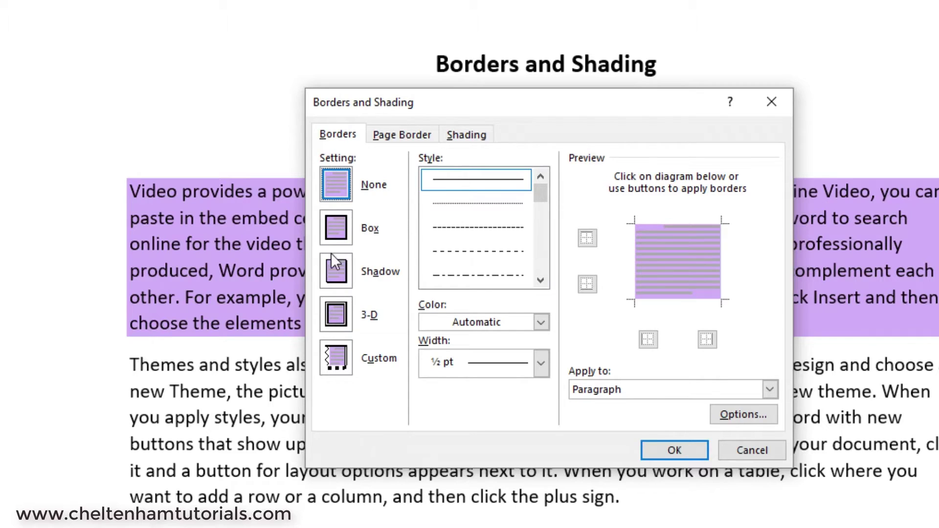
{"action": "left_click", "coordinate": [336, 228]}
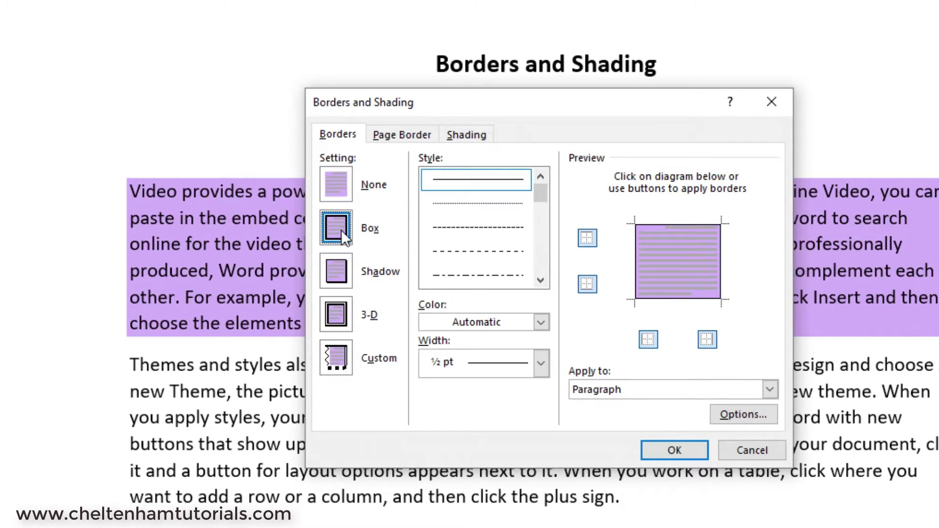
{"action": "left_click", "coordinate": [542, 362]}
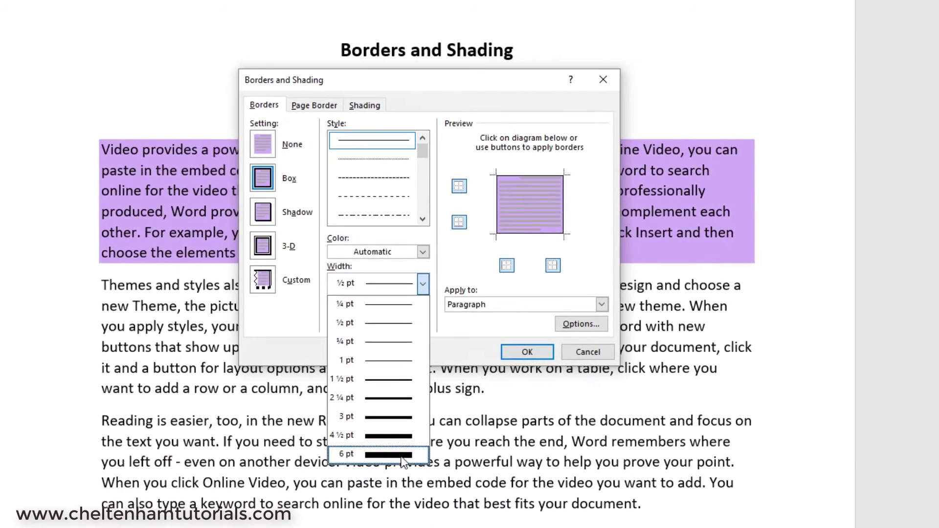
{"action": "left_click", "coordinate": [402, 455]}
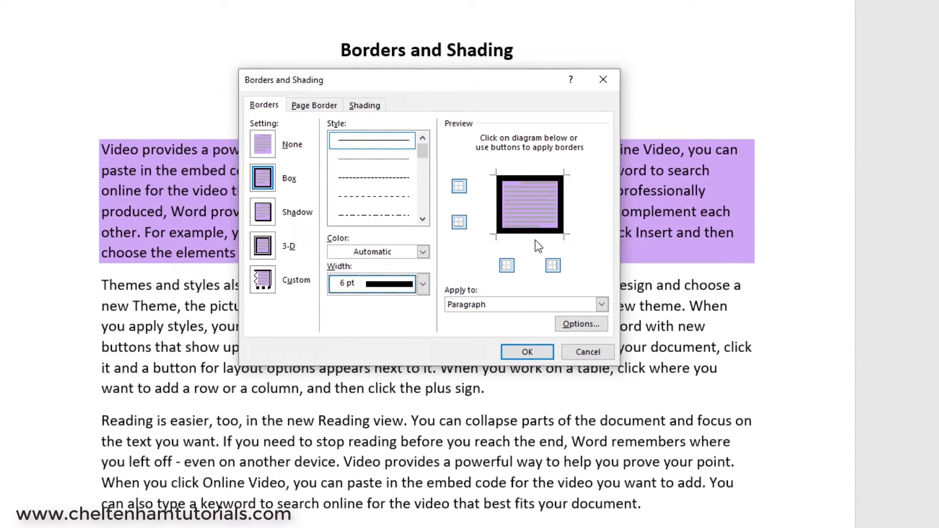
{"action": "left_click", "coordinate": [423, 252]}
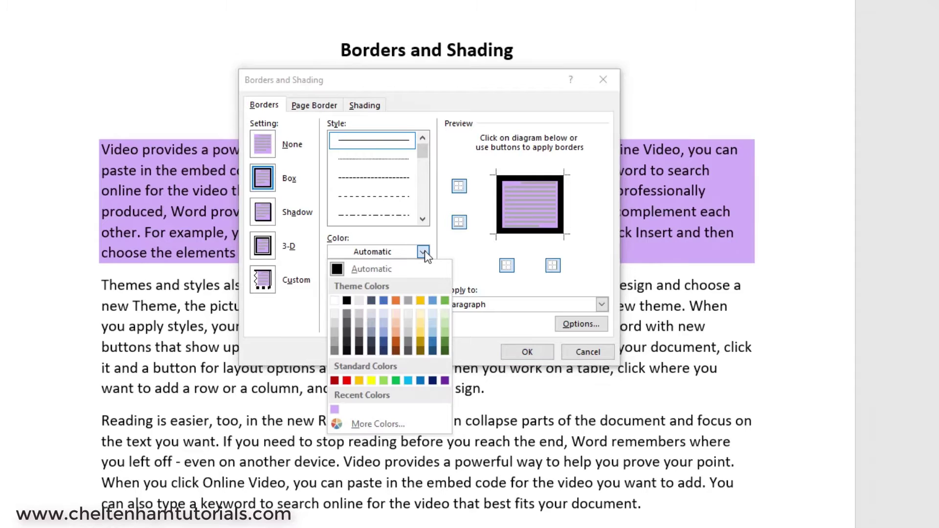
{"action": "left_click", "coordinate": [347, 382]}
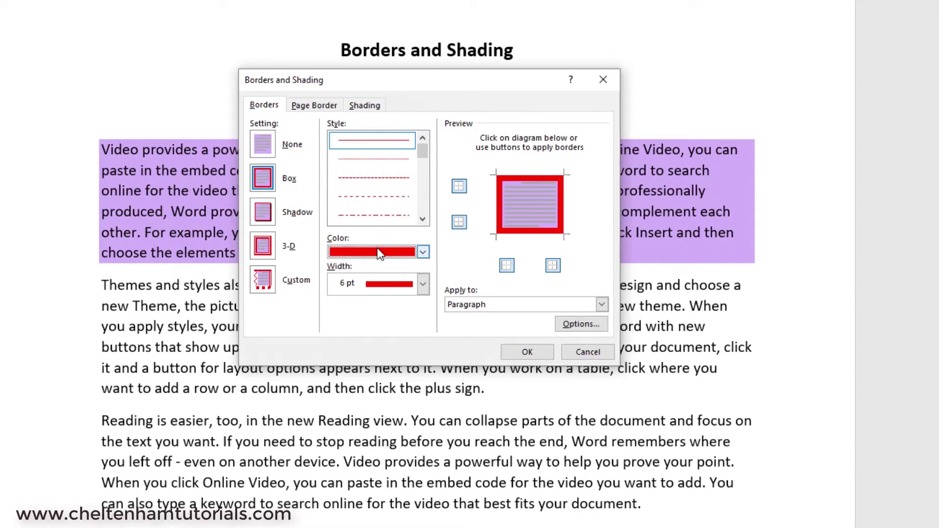
{"action": "left_click", "coordinate": [525, 353]}
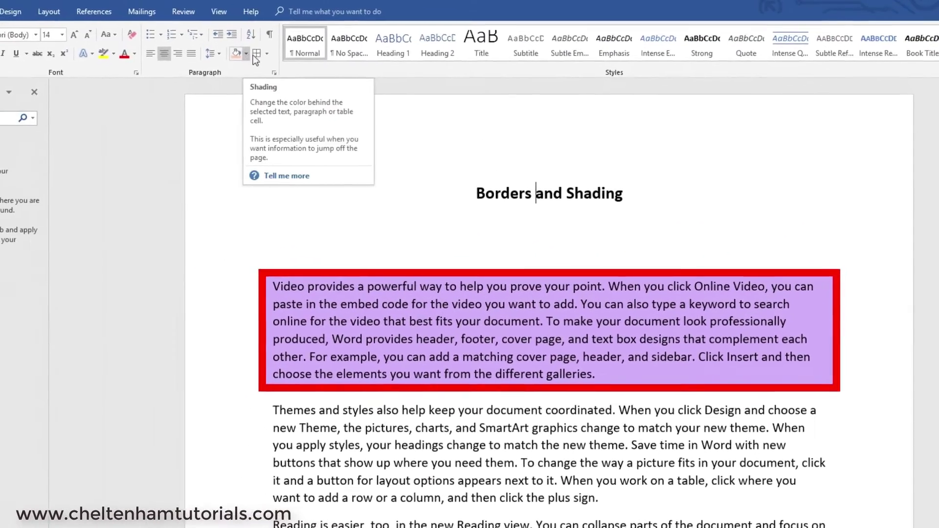
{"action": "left_click", "coordinate": [268, 57]}
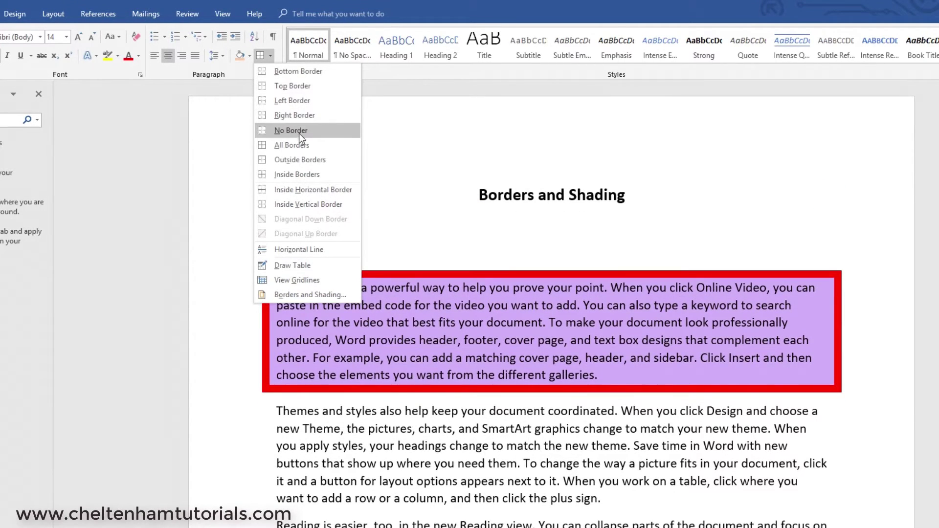
{"action": "left_click", "coordinate": [298, 144]}
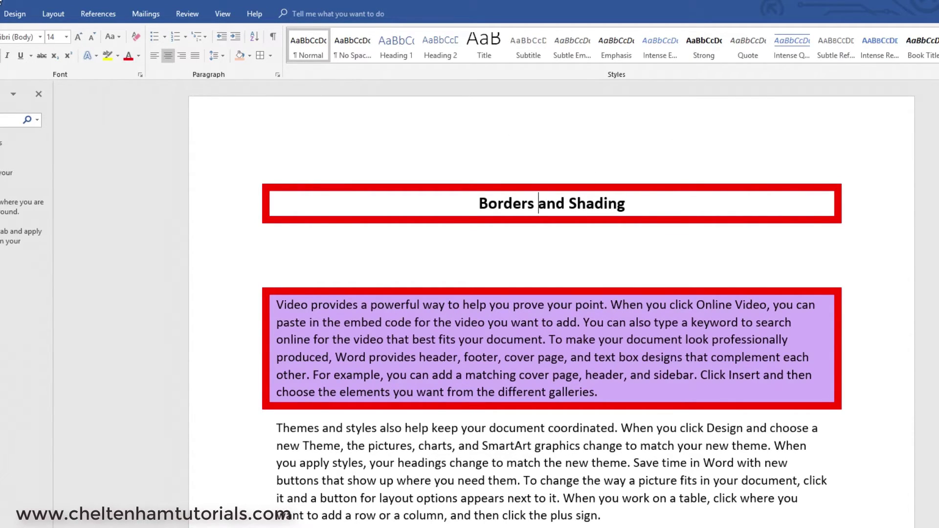
{"action": "key", "text": "ctrl+z"}
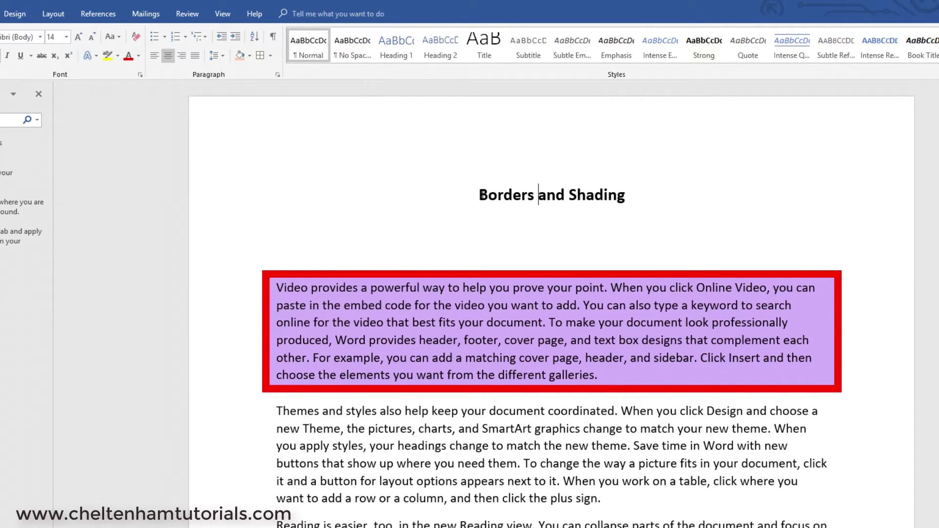
{"action": "mouse_move", "coordinate": [478, 194]}
{"action": "left_mouse_down"}
{"action": "mouse_move", "coordinate": [633, 194]}
{"action": "mouse_move", "coordinate": [610, 195]}
{"action": "left_mouse_up"}
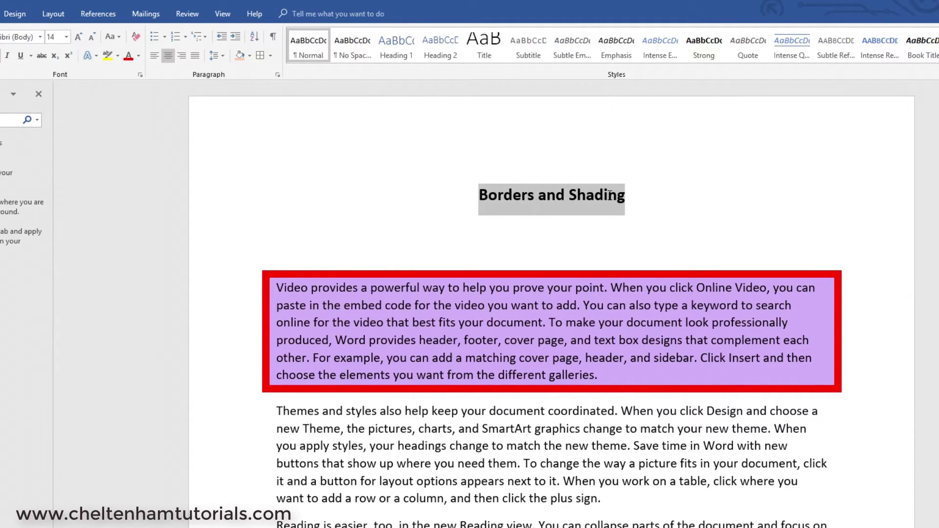
{"action": "left_click", "coordinate": [270, 57]}
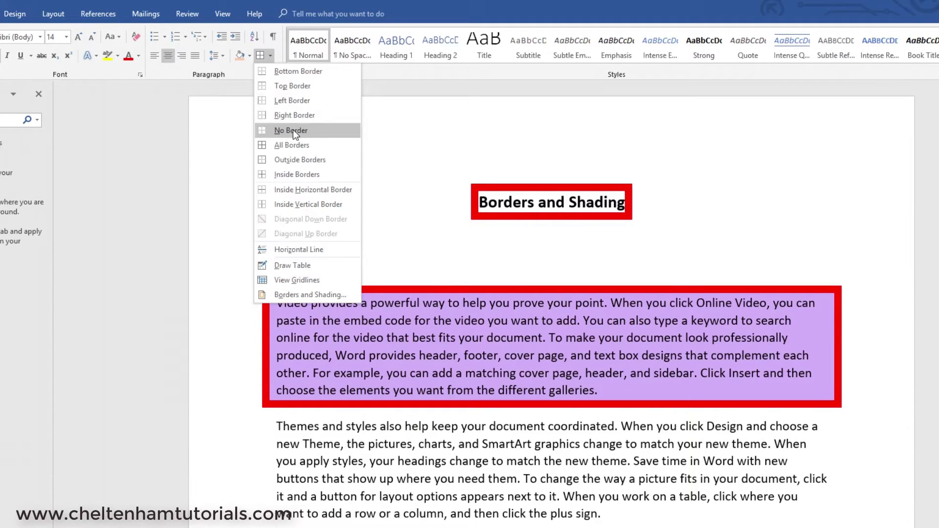
{"action": "left_click", "coordinate": [292, 144]}
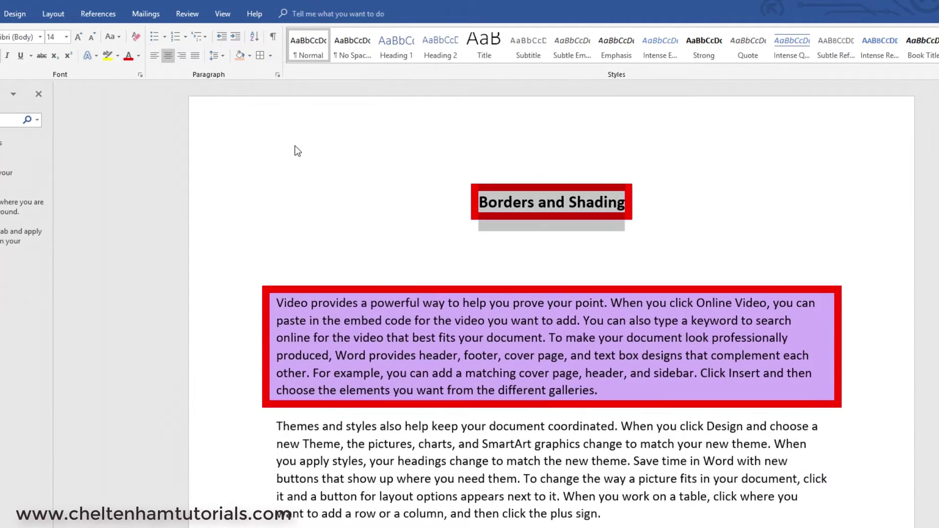
{"action": "left_click", "coordinate": [544, 241]}
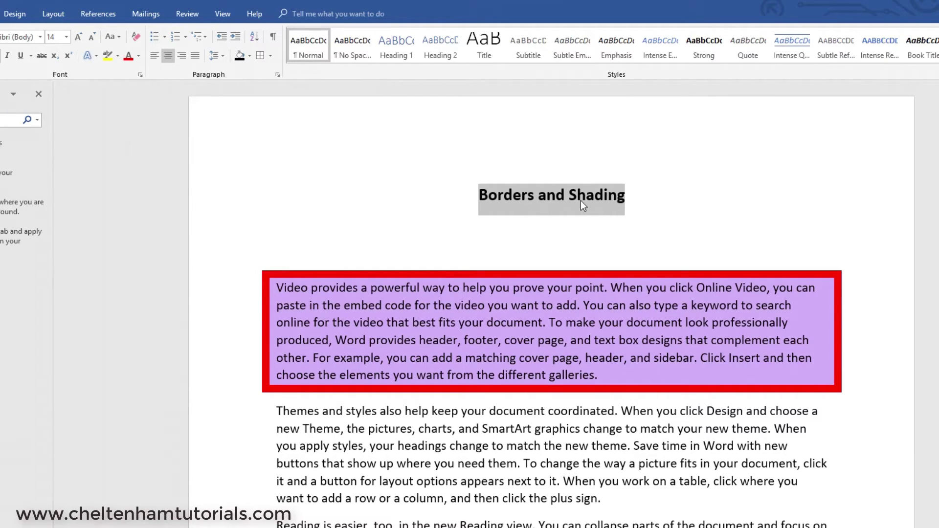
Shade the selected 'Borders and Shading' heading words Black, turning the text white
{"action": "left_click", "coordinate": [250, 56]}
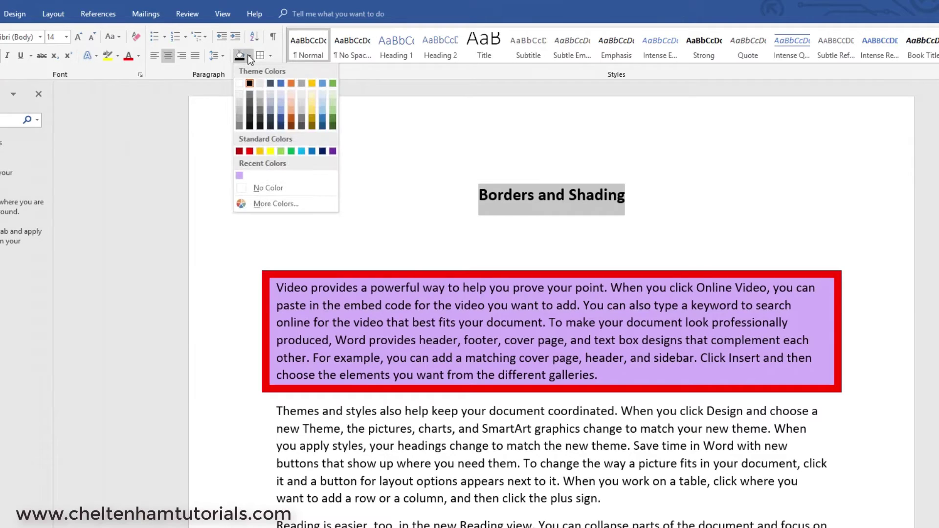
{"action": "left_click", "coordinate": [250, 84]}
{"action": "left_click", "coordinate": [626, 231]}
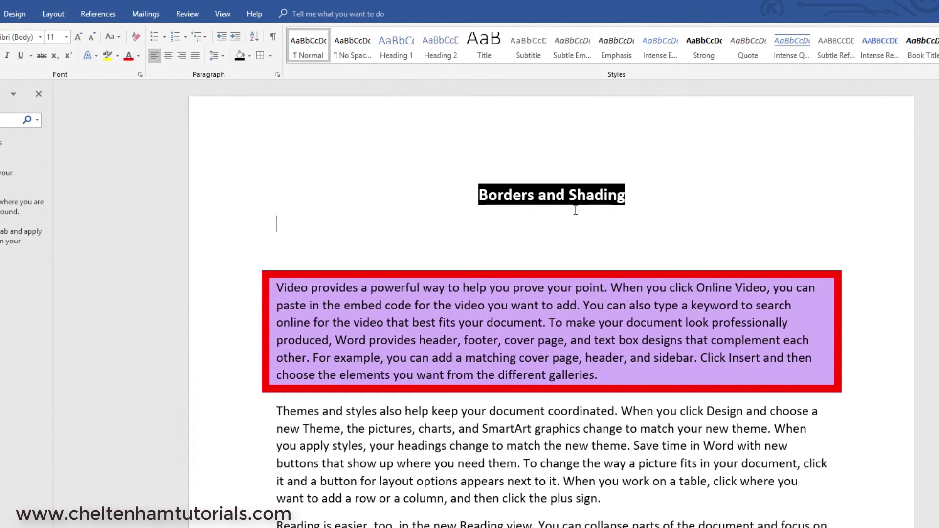
{"action": "left_click", "coordinate": [480, 195]}
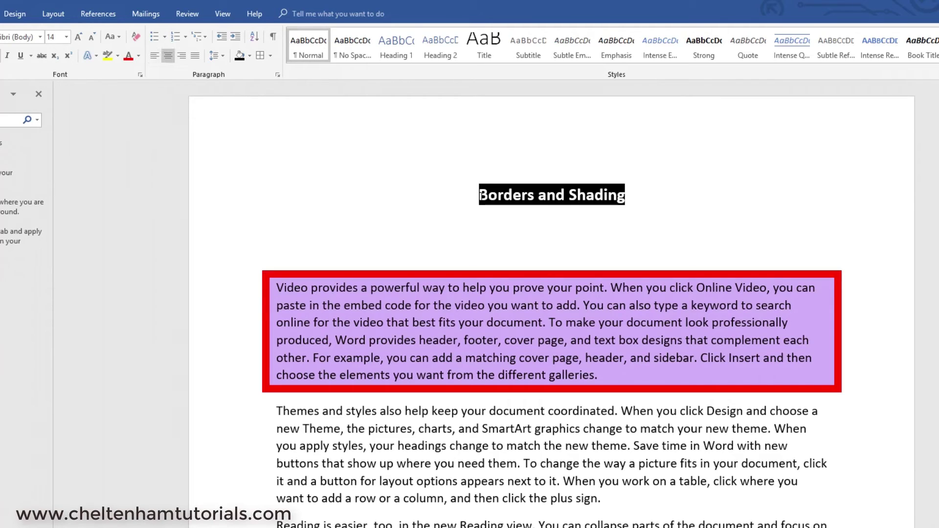